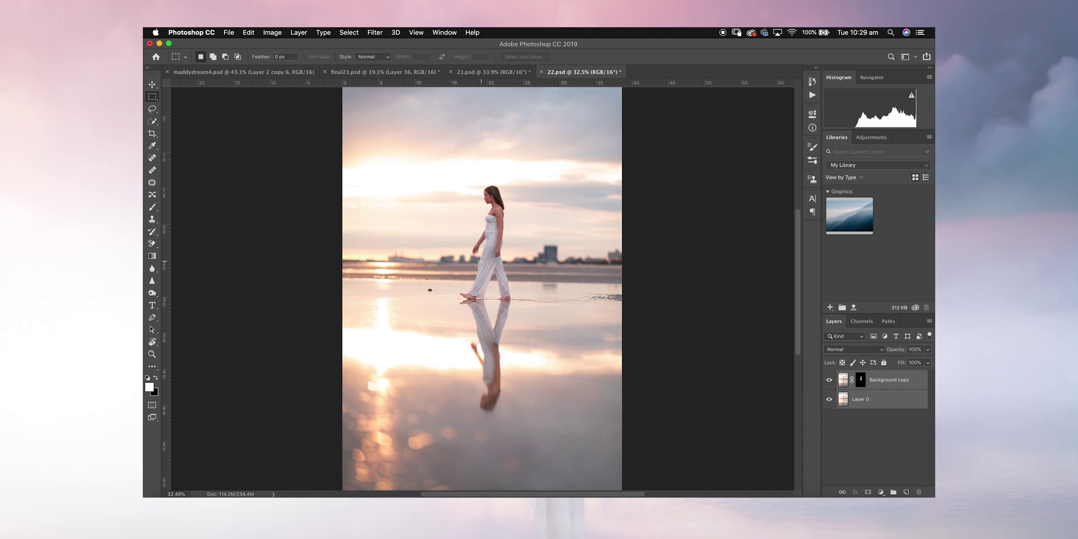
# - Inspect the photo in 22.psd and its masked cut-out of the woman up close, temporarily hiding Layer 0
pyautogui.scroll(2, 481, 261)
pyautogui.scroll(-2, 481, 262)
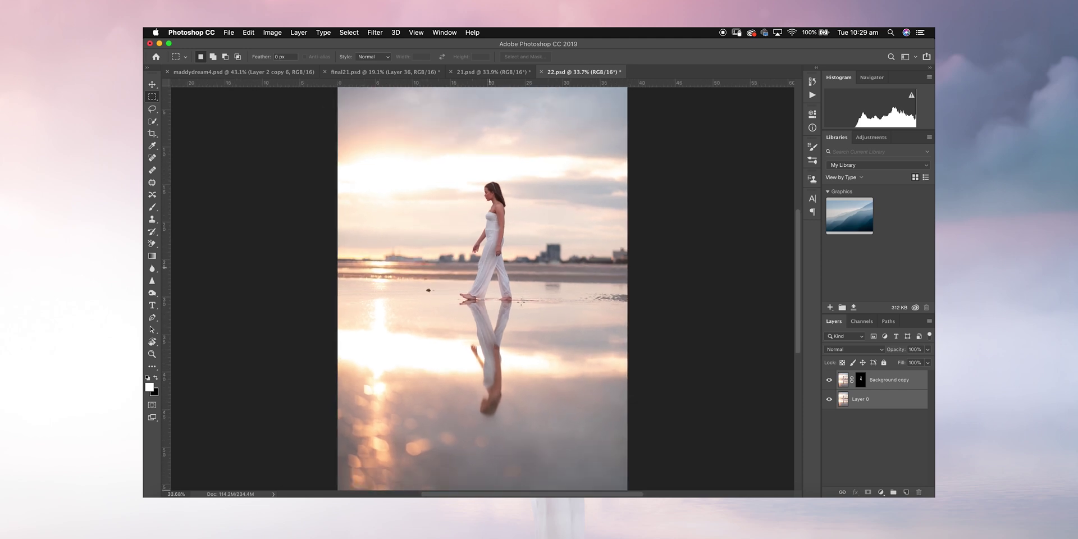
pyautogui.scroll(-3, 431, 307)
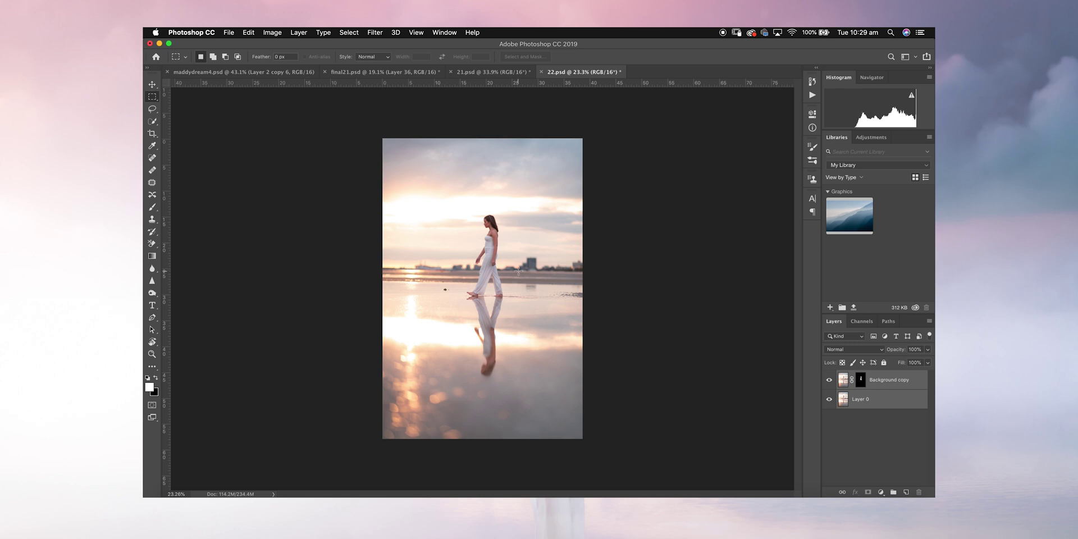
pyautogui.scroll(3, 518, 271)
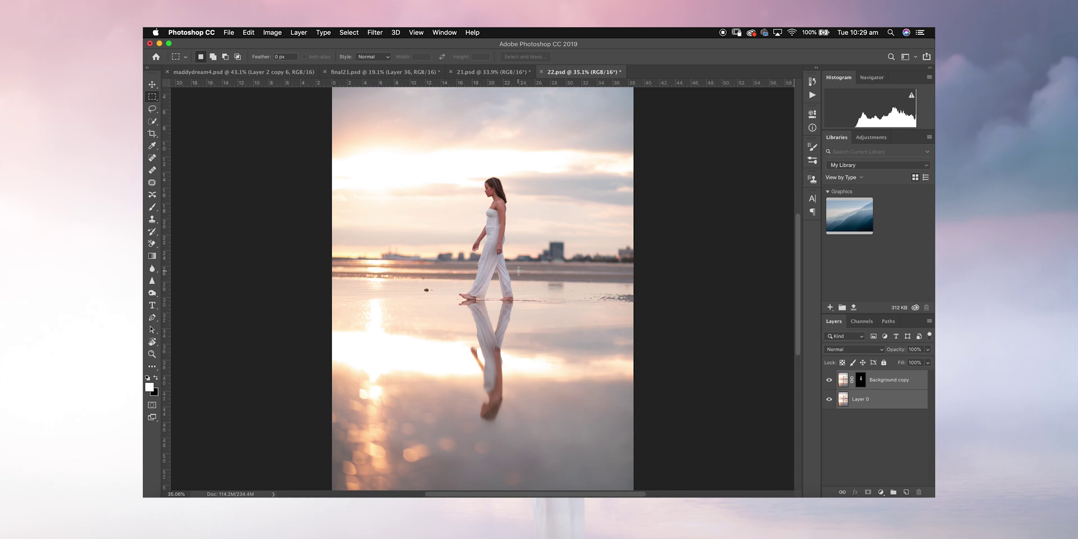
pyautogui.scroll(-3, 502, 400)
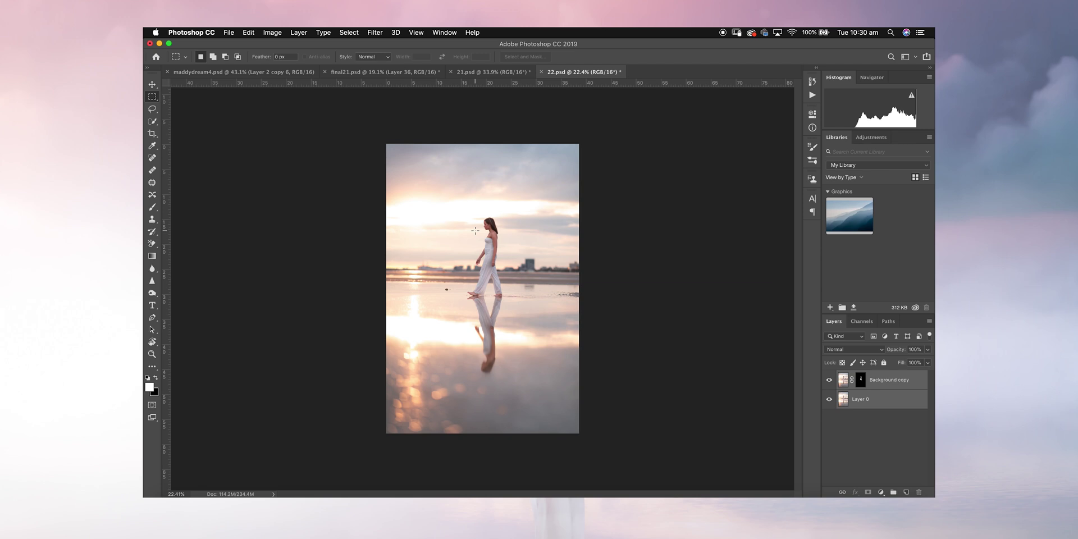
pyautogui.click(829, 399)
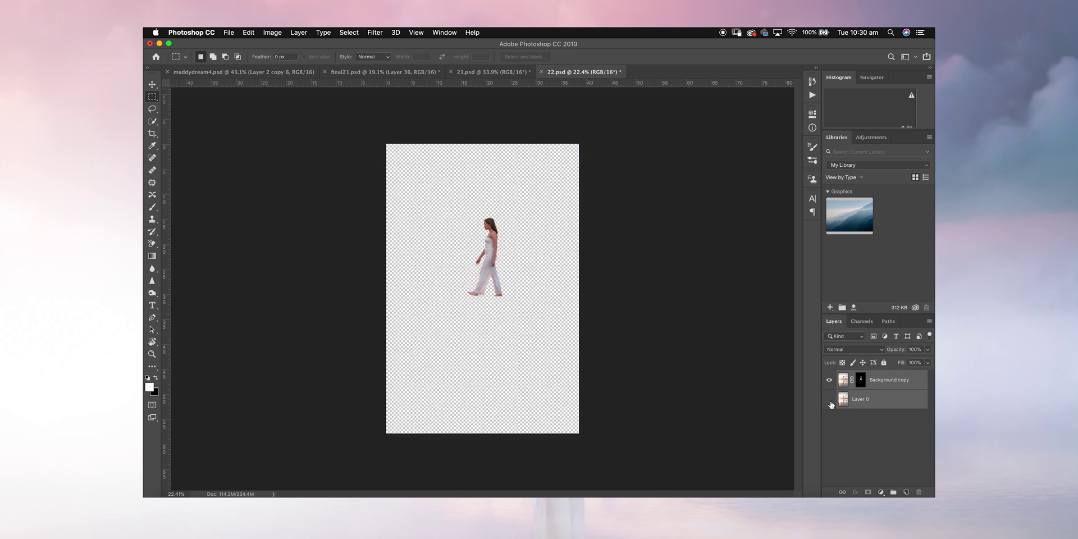
pyautogui.scroll(8, 532, 303)
pyautogui.scroll(10, 506, 218)
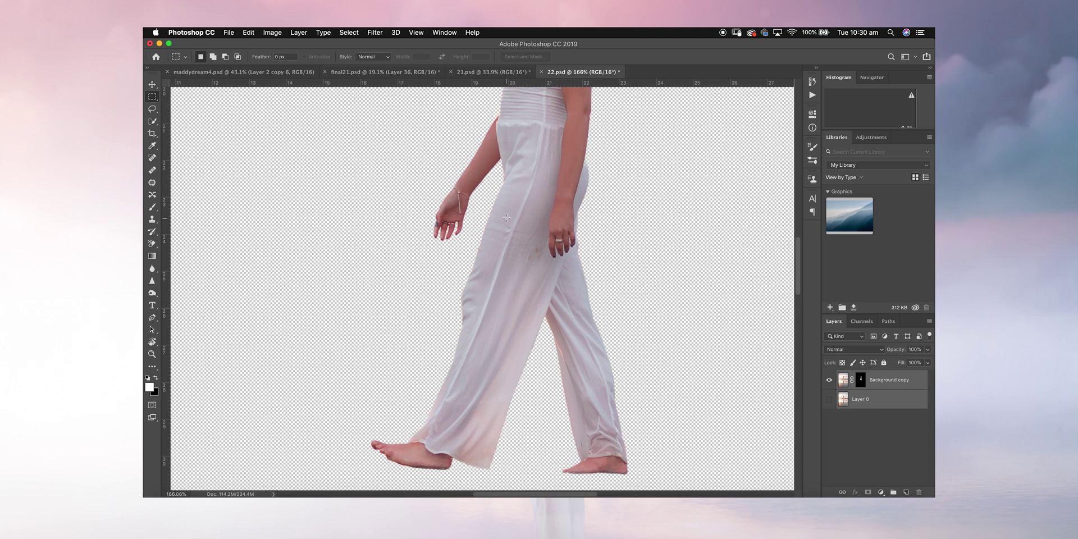
pyautogui.scroll(-8, 506, 218)
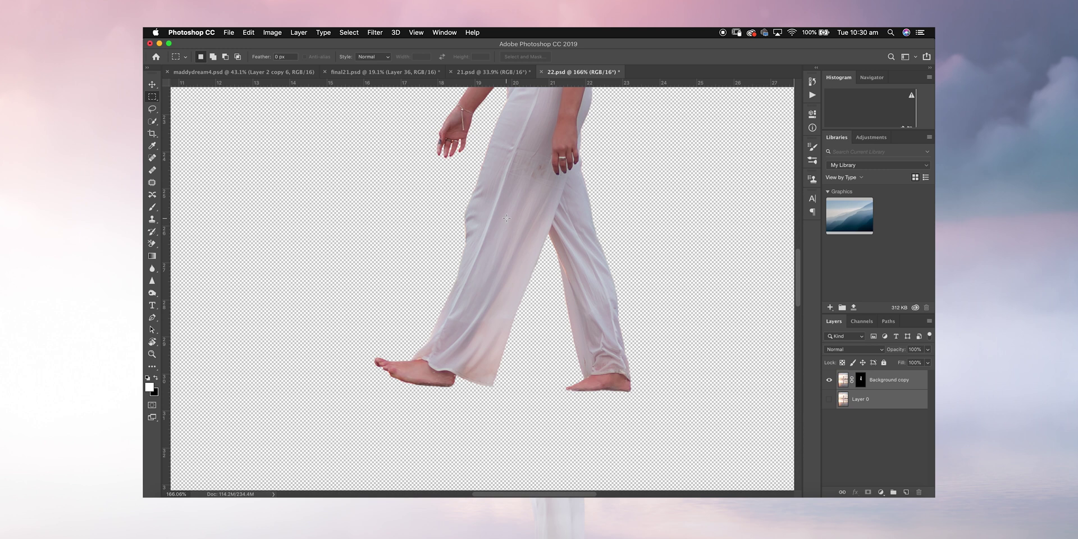
pyautogui.click(829, 399)
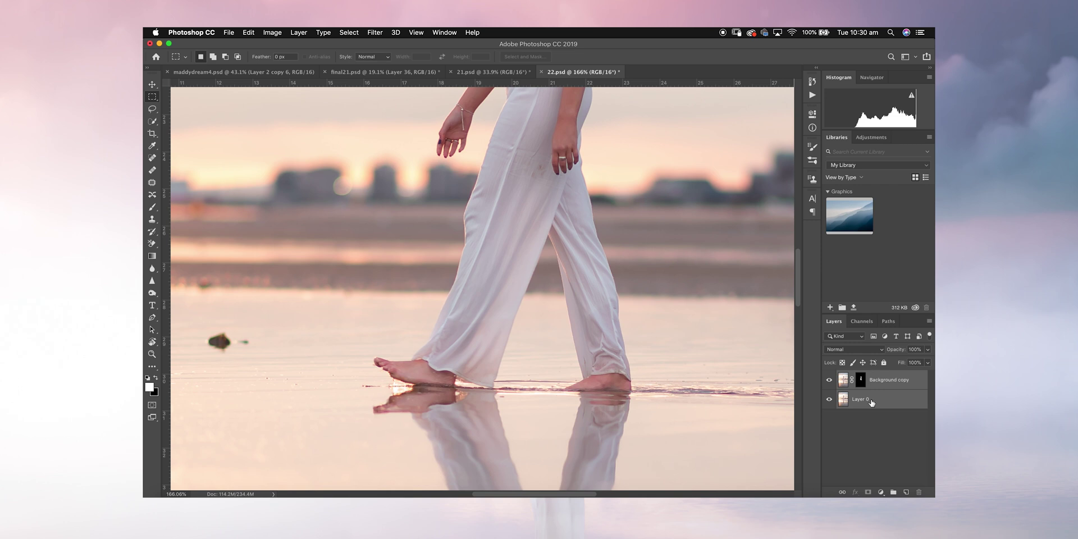
# - In final21.psd, delete the Background copy and Layer 36 layers above the frequency separation group
pyautogui.click(397, 72)
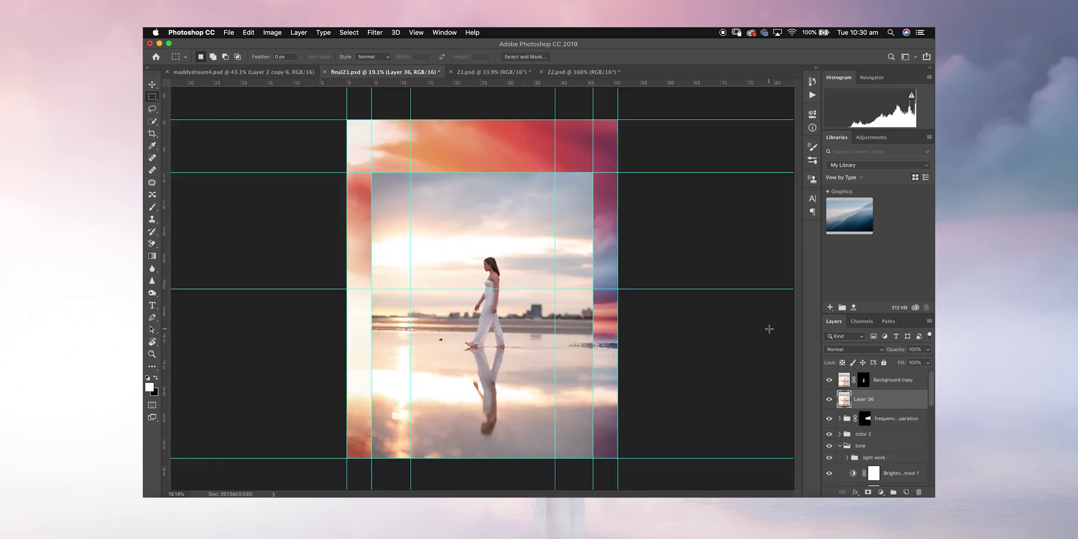
pyautogui.keyDown('shift'); pyautogui.click(887, 385); pyautogui.keyUp('shift')
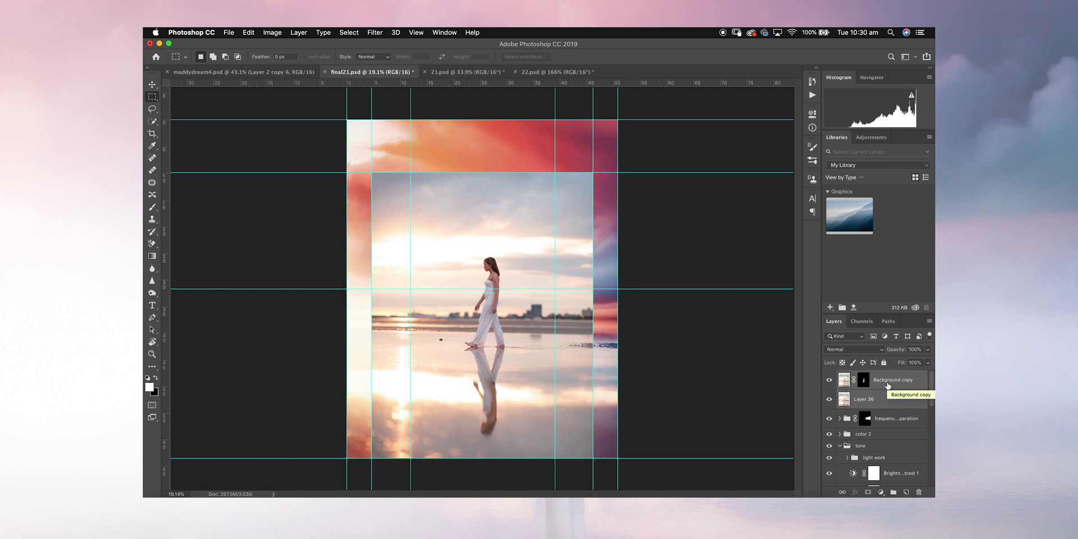
pyautogui.press('Delete')
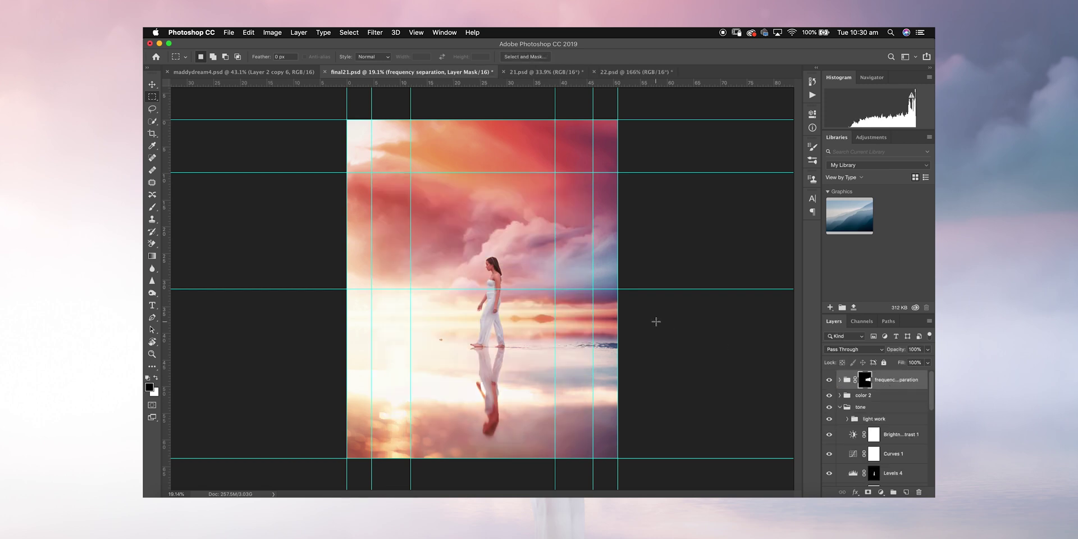
pyautogui.scroll(-2, 655, 320)
pyautogui.scroll(3, 627, 325)
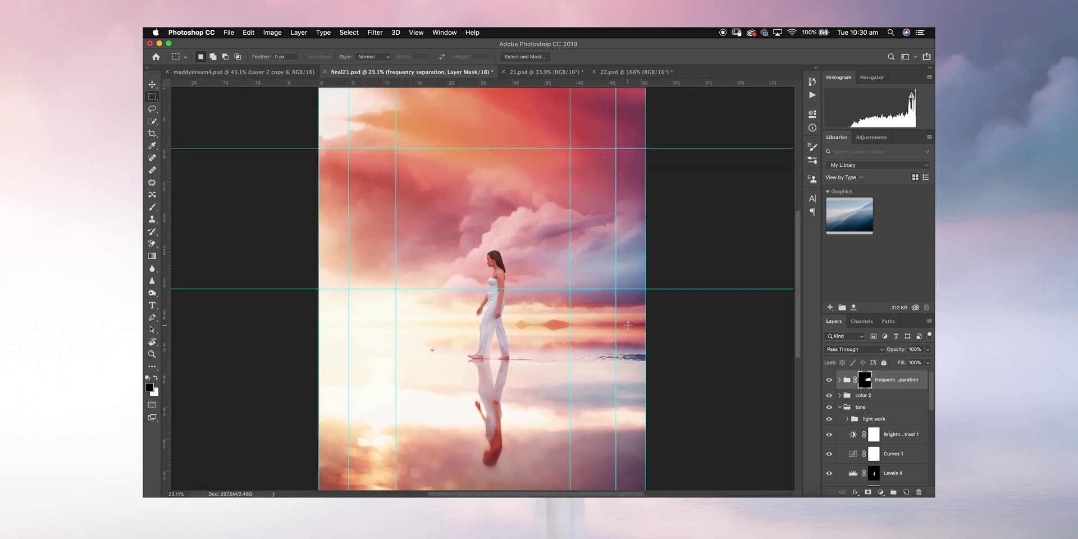
pyautogui.scroll(-3, 710, 356)
pyautogui.scroll(2, 611, 367)
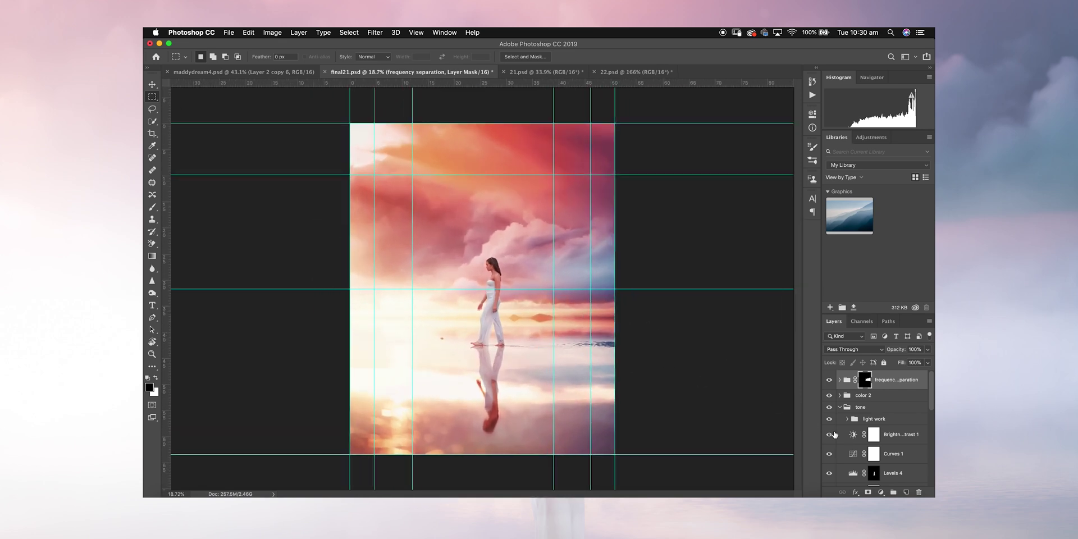
# - Replace the Background copy layer in the walking maddy group with the woman's cut-out and full photo layers from 22.psd
pyautogui.scroll(-3, 855, 455)
pyautogui.scroll(-3, 855, 456)
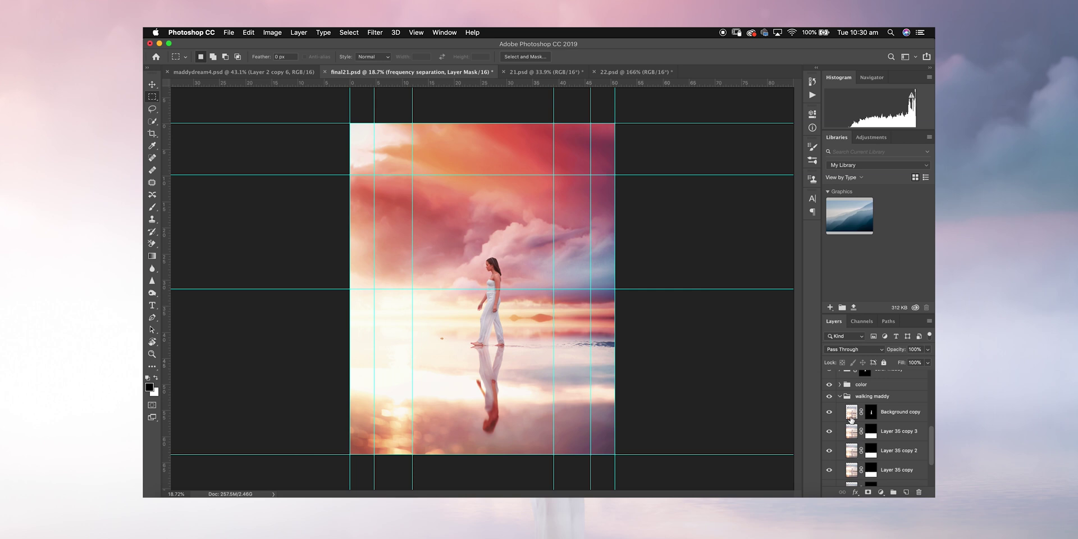
pyautogui.click(886, 435)
pyautogui.scroll(-2, 886, 462)
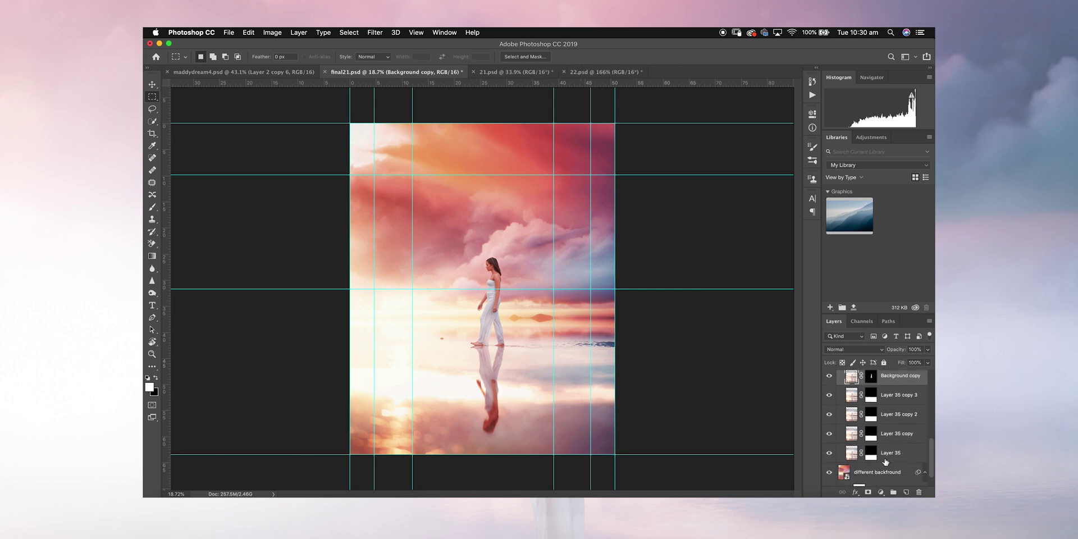
pyautogui.press('BackSpace')
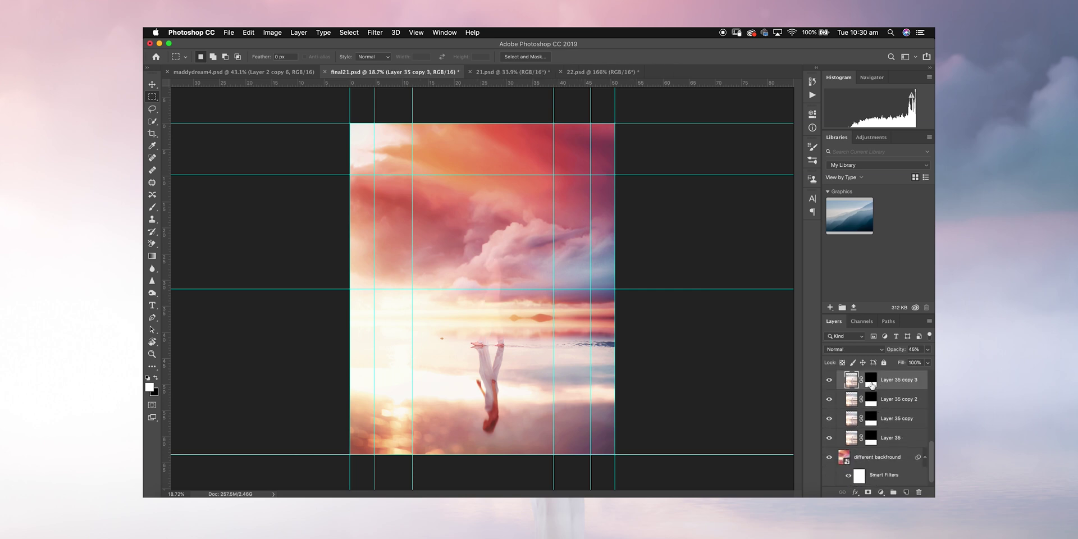
pyautogui.scroll(1, 754, 392)
pyautogui.press('super+z')
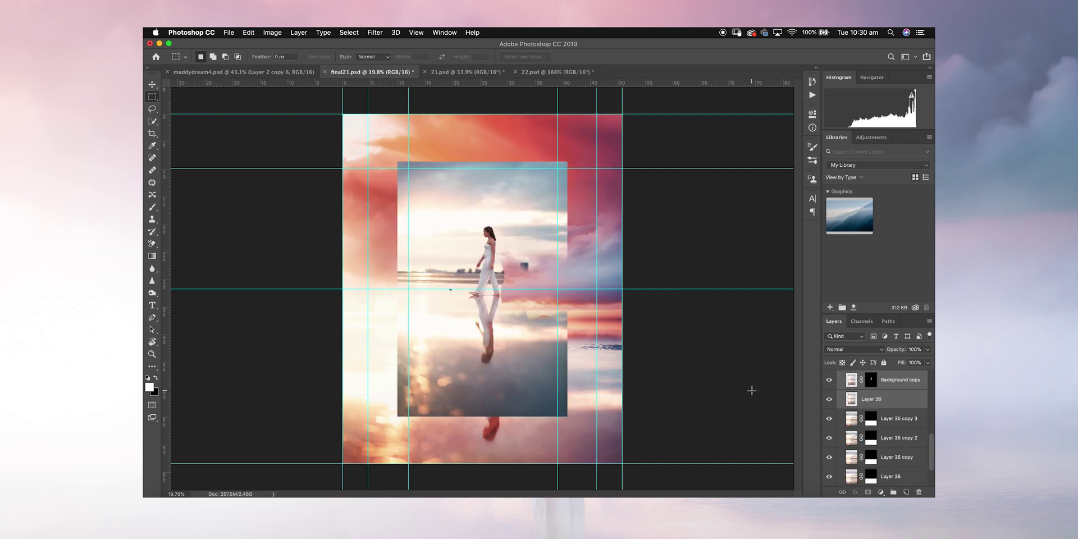
# - Scale the cut-out and photo layers together to 134.43%, fitting them between the second and fifth vertical guides with their top on the upper inner guide
pyautogui.press('super+t')
pyautogui.moveTo(479, 231); pyautogui.dragTo(477, 237)
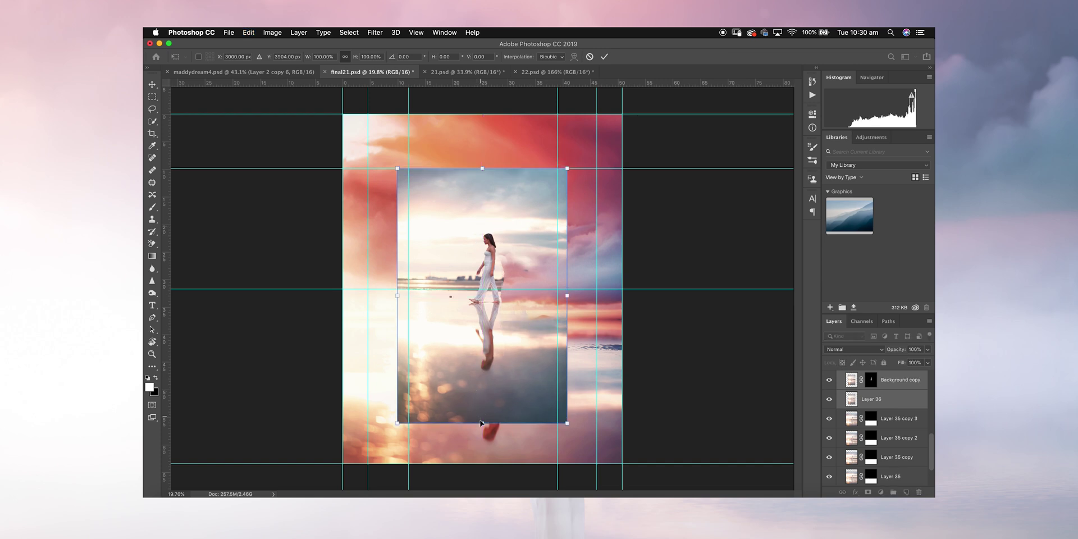
pyautogui.moveTo(482, 422); pyautogui.dragTo(482, 495)
pyautogui.press('super+minus')
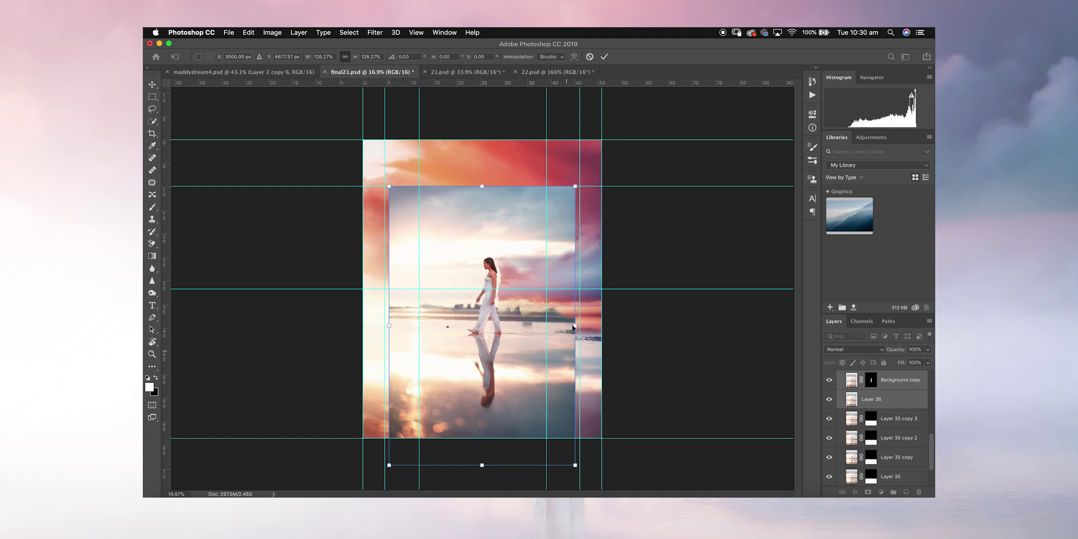
pyautogui.moveTo(575, 327); pyautogui.dragTo(601, 326)
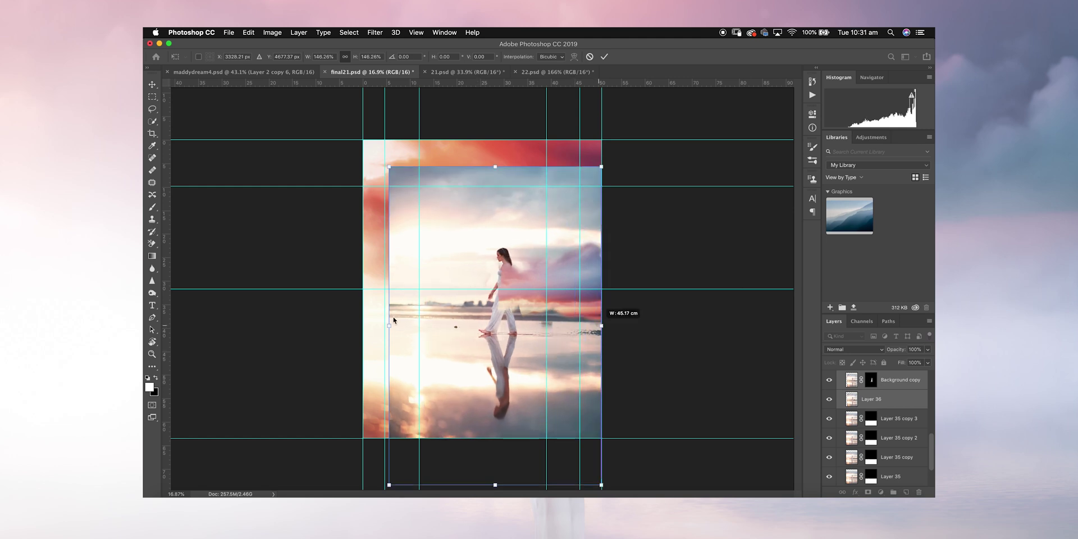
pyautogui.moveTo(390, 325); pyautogui.dragTo(363, 326)
pyautogui.moveTo(484, 332); pyautogui.dragTo(484, 351)
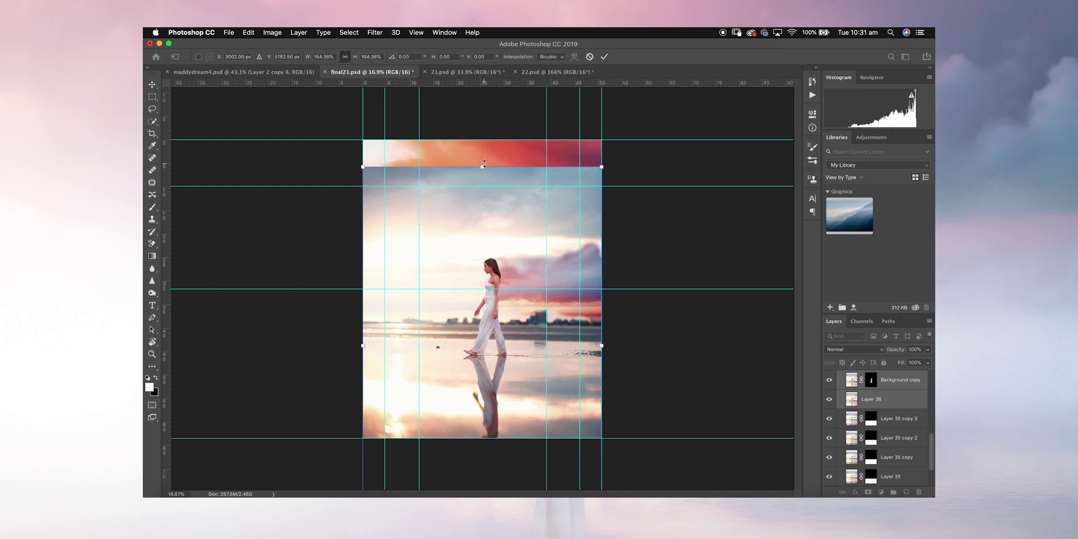
pyautogui.moveTo(482, 181); pyautogui.dragTo(483, 199)
pyautogui.moveTo(594, 355); pyautogui.dragTo(580, 355)
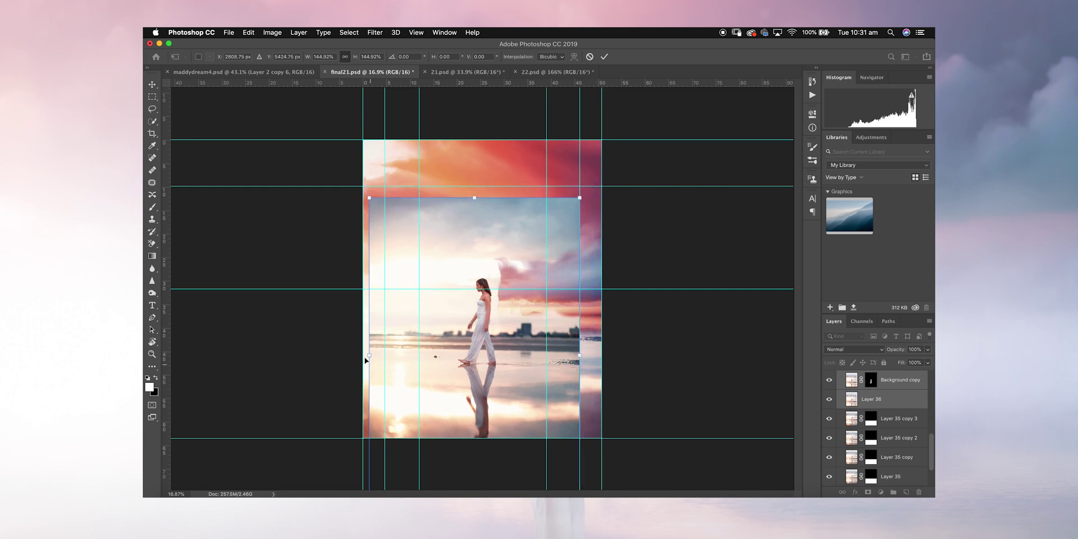
pyautogui.moveTo(381, 353); pyautogui.dragTo(385, 354)
pyautogui.moveTo(453, 353); pyautogui.dragTo(454, 330)
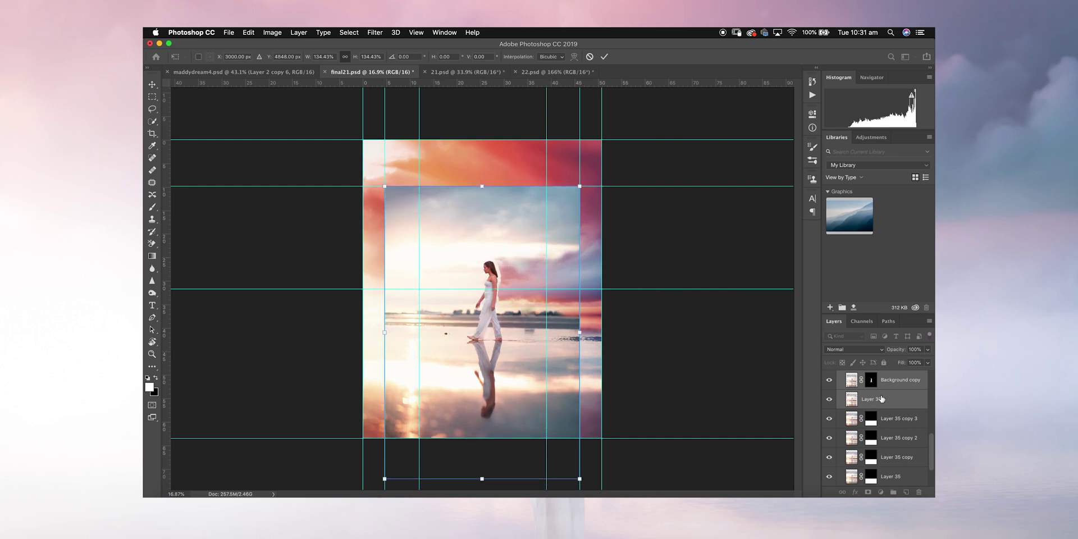
# - Apply the transform and hide the adjustments affecting the woman, including Levels 3 and the color maddy group
pyautogui.scroll(10, 867, 400)
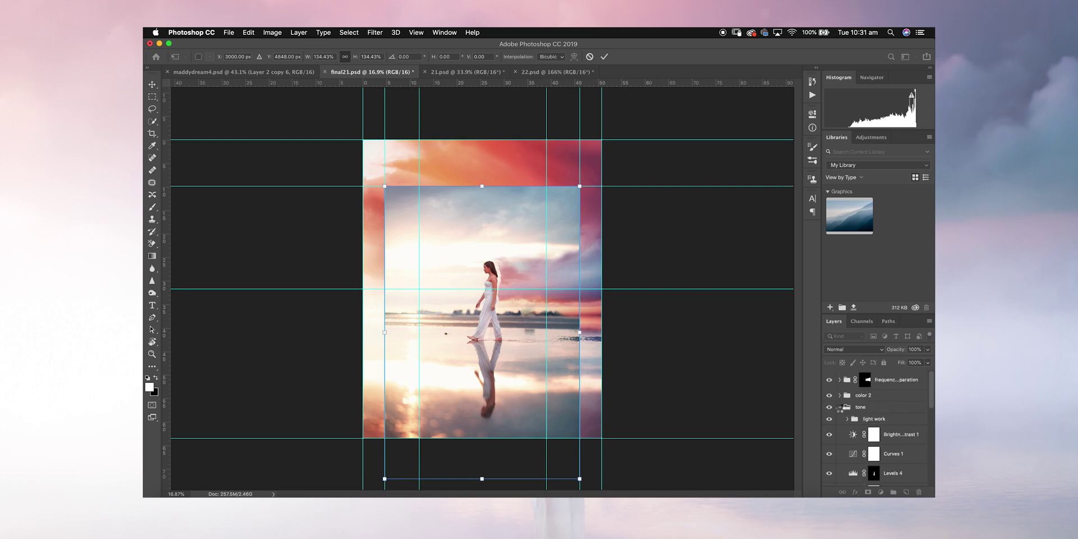
pyautogui.scroll(-3, 842, 427)
pyautogui.click(829, 407)
pyautogui.click(829, 426)
pyautogui.click(829, 464)
pyautogui.scroll(-2, 836, 444)
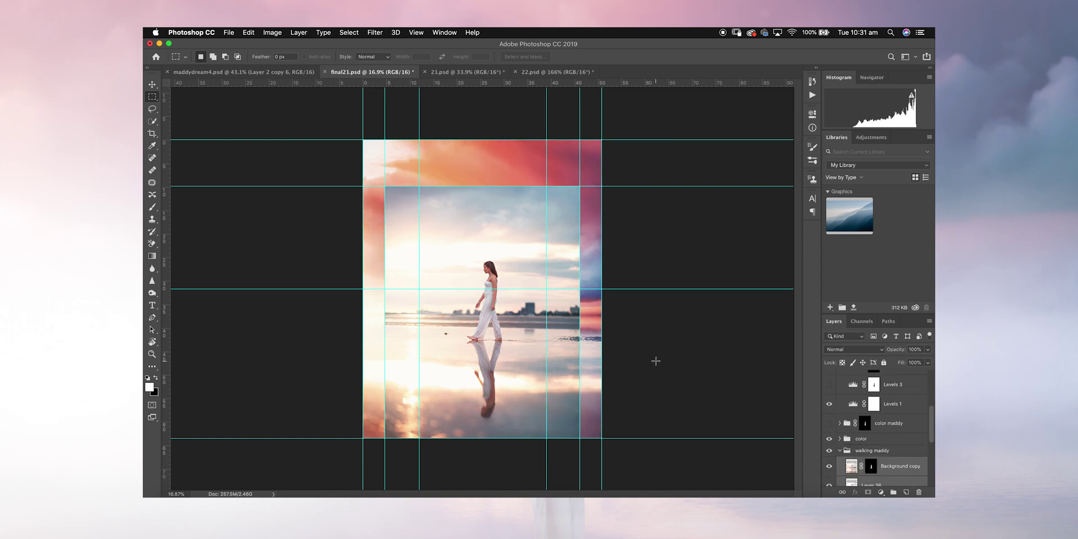
# - On Layer 36, stretch the photo's right-hand strip from the inner vertical guide out to the canvas edge, 11.72 cm wide, and deselect
pyautogui.scroll(-2, 892, 430)
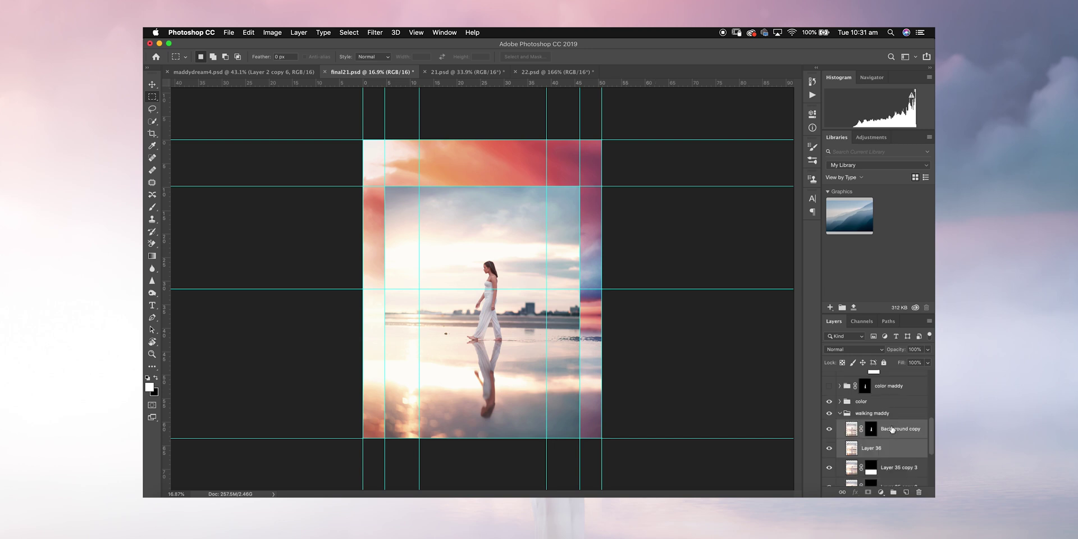
pyautogui.click(870, 449)
pyautogui.press('super+equal')
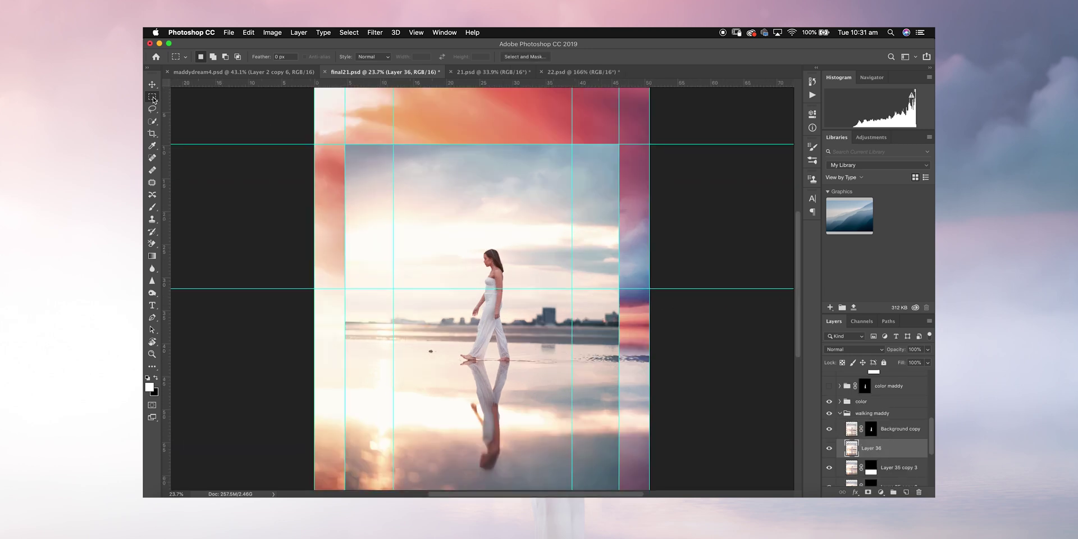
pyautogui.moveTo(618, 144); pyautogui.dragTo(570, 453)
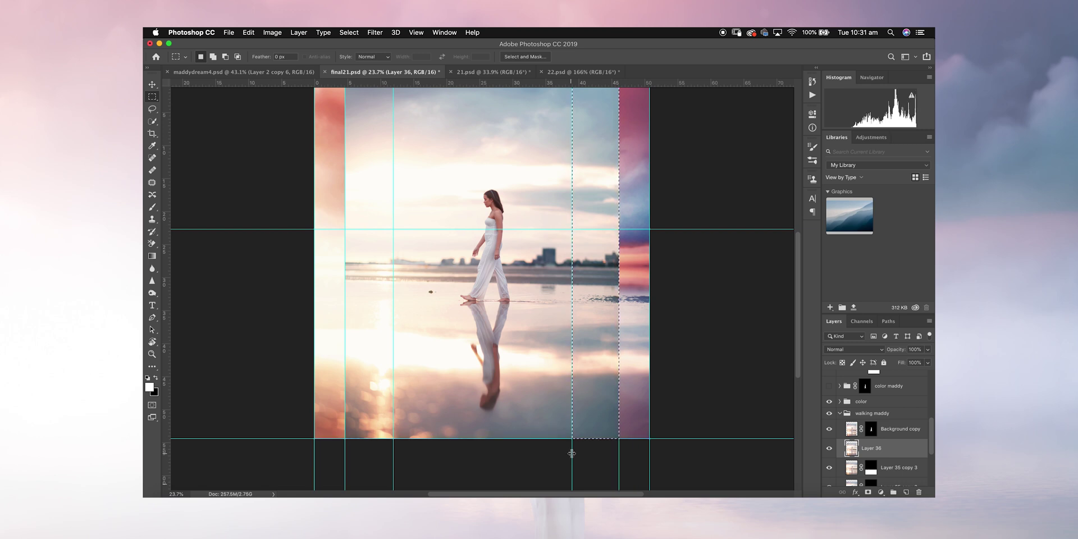
pyautogui.press('super+t')
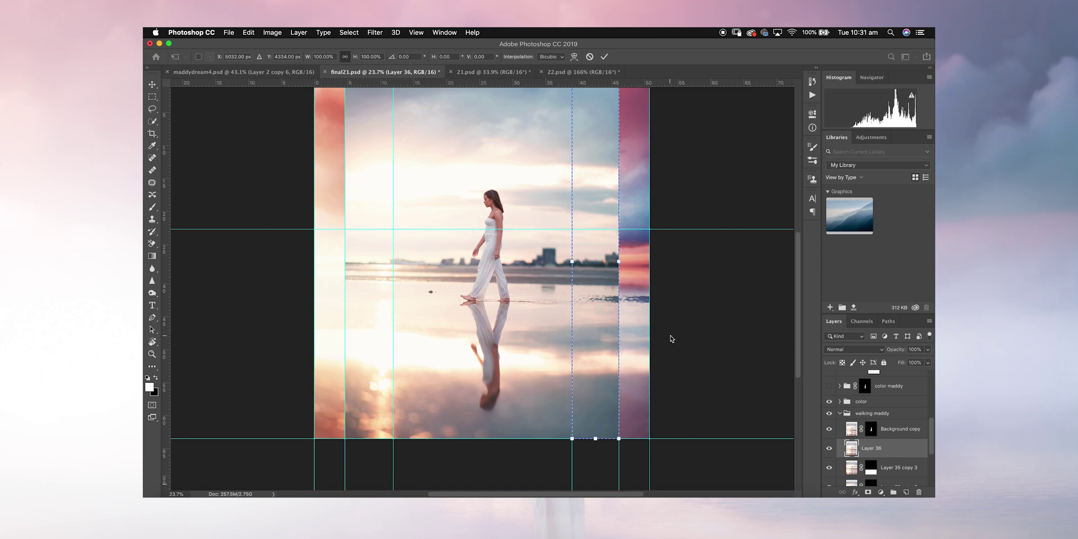
pyautogui.moveTo(619, 261); pyautogui.dragTo(648, 261)
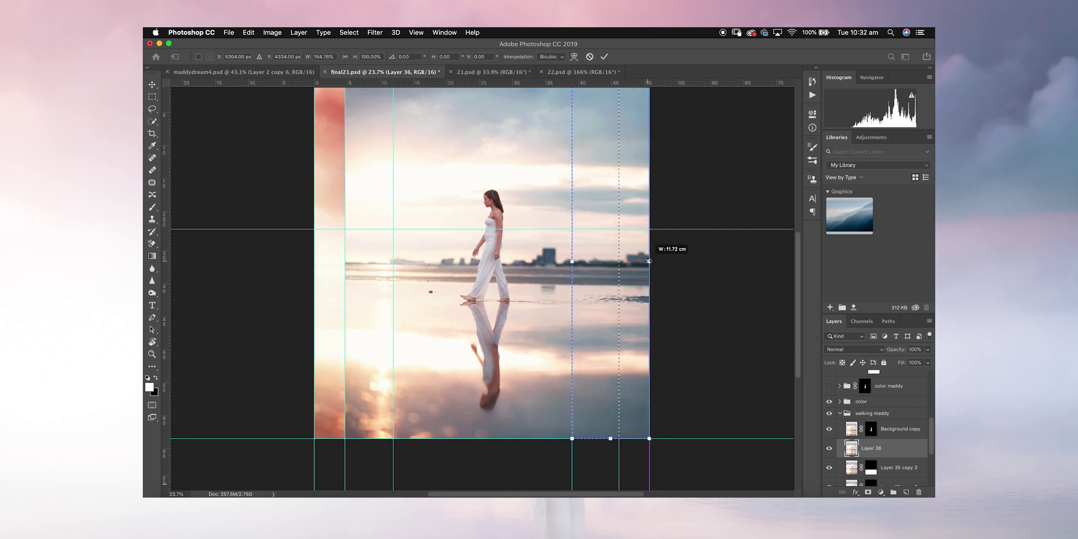
pyautogui.press('Return')
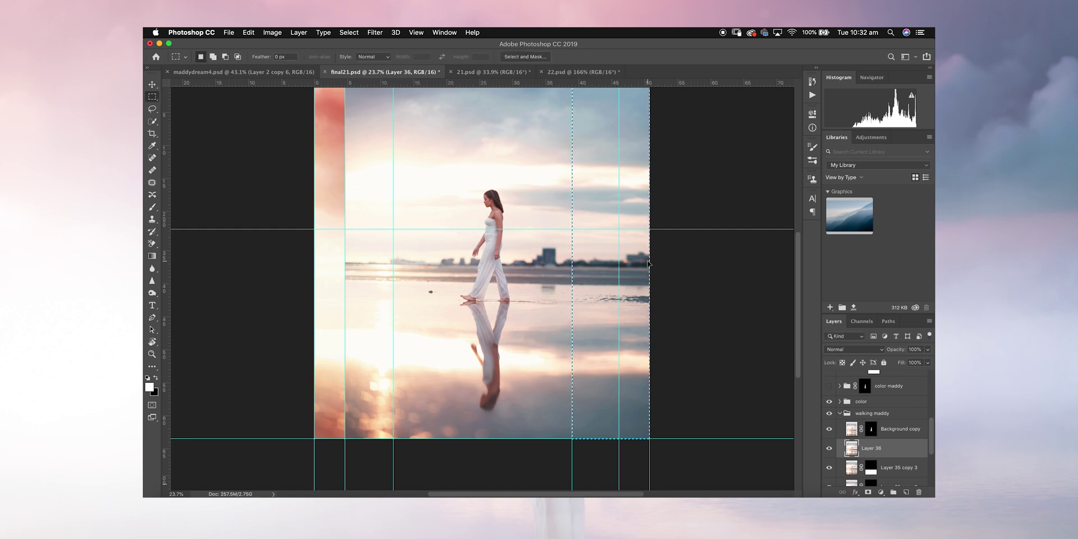
pyautogui.press('super+d')
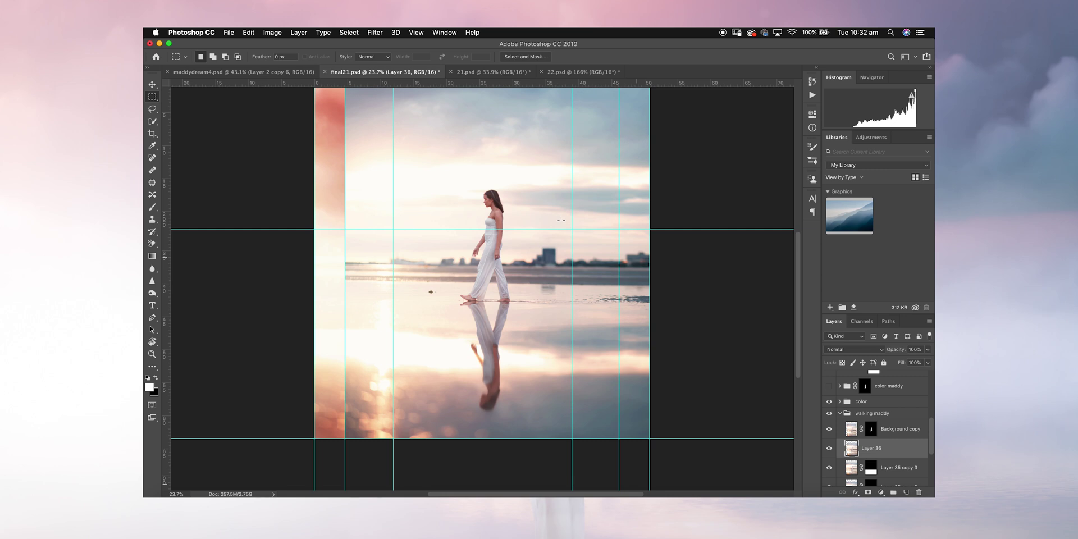
# - Try Content-Aware Scale on Layer 36's left strip, widening it to 163.13% out to the canvas edge, and undo it
pyautogui.scroll(2, 561, 220)
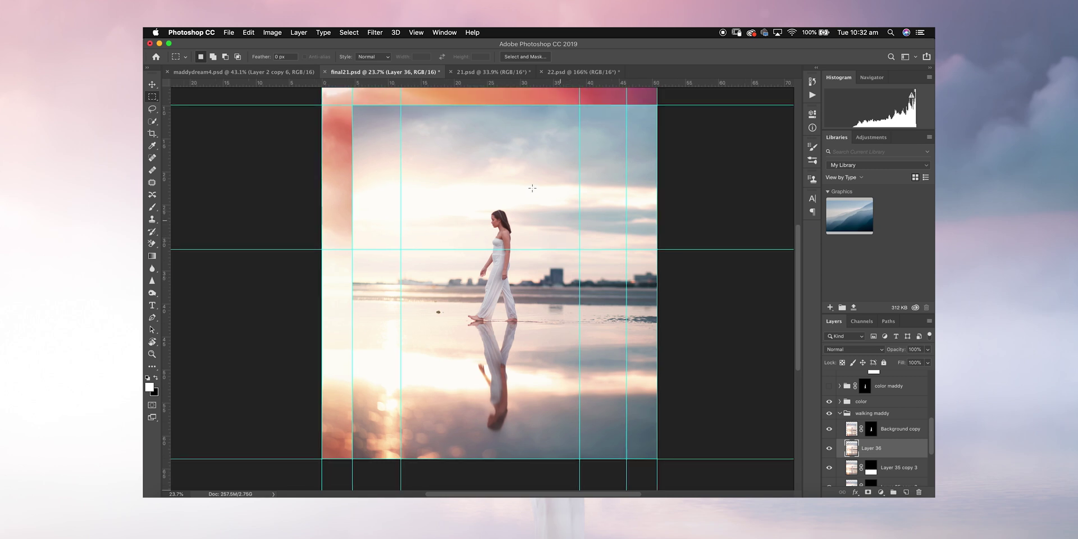
pyautogui.hscroll(-5, 530, 185)
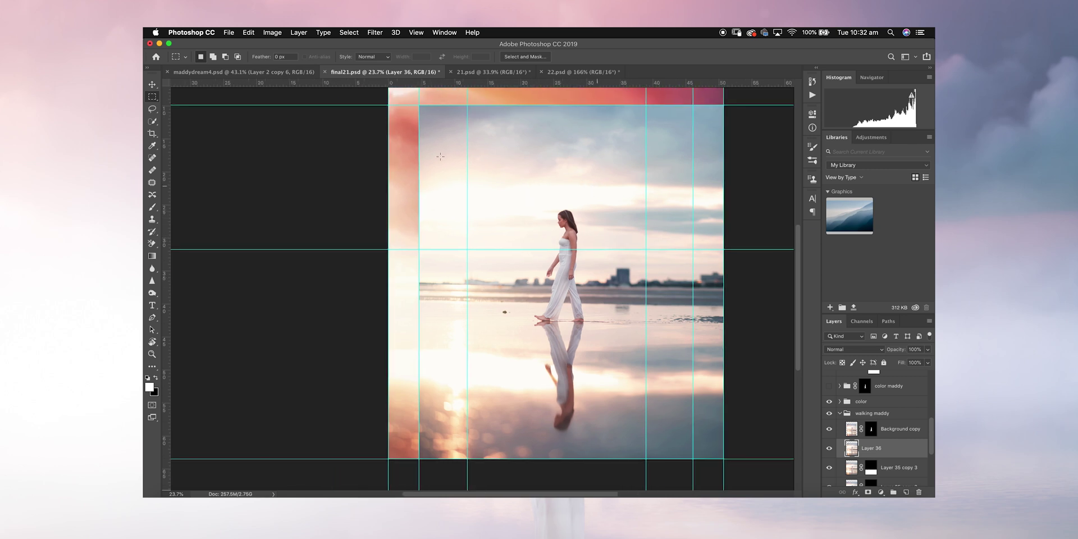
pyautogui.moveTo(419, 104); pyautogui.dragTo(469, 461)
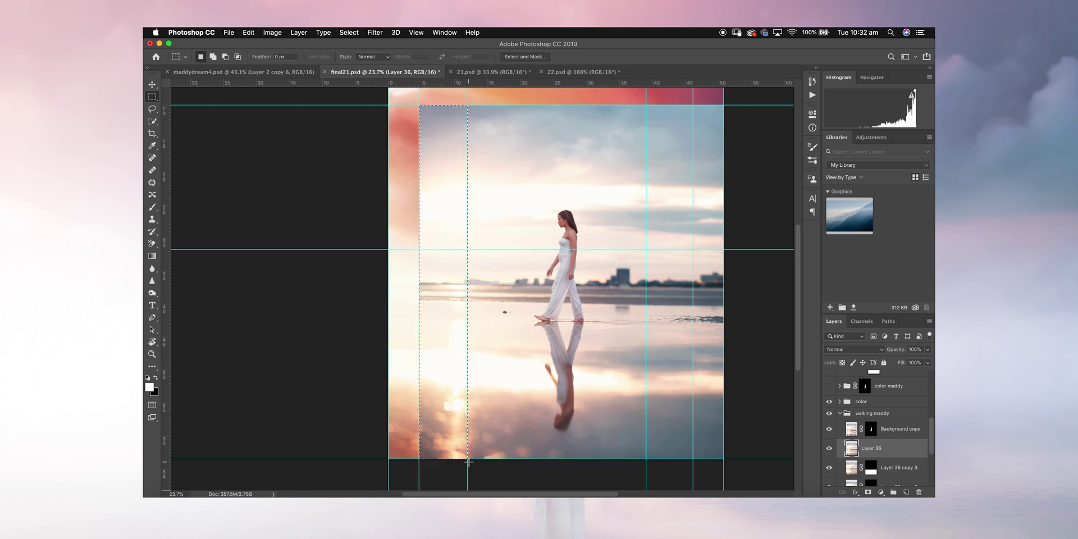
pyautogui.click(250, 34)
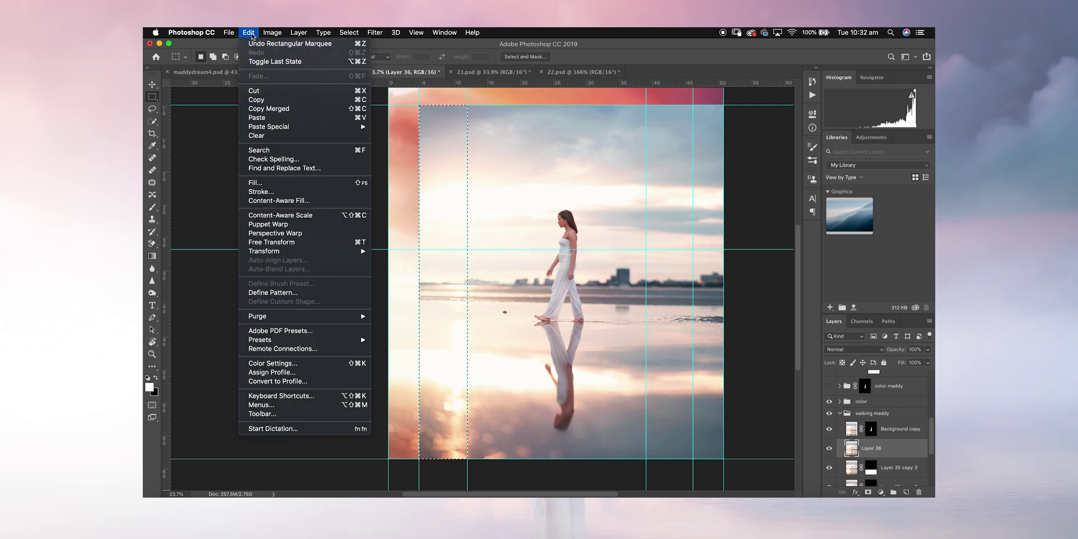
pyautogui.click(277, 215)
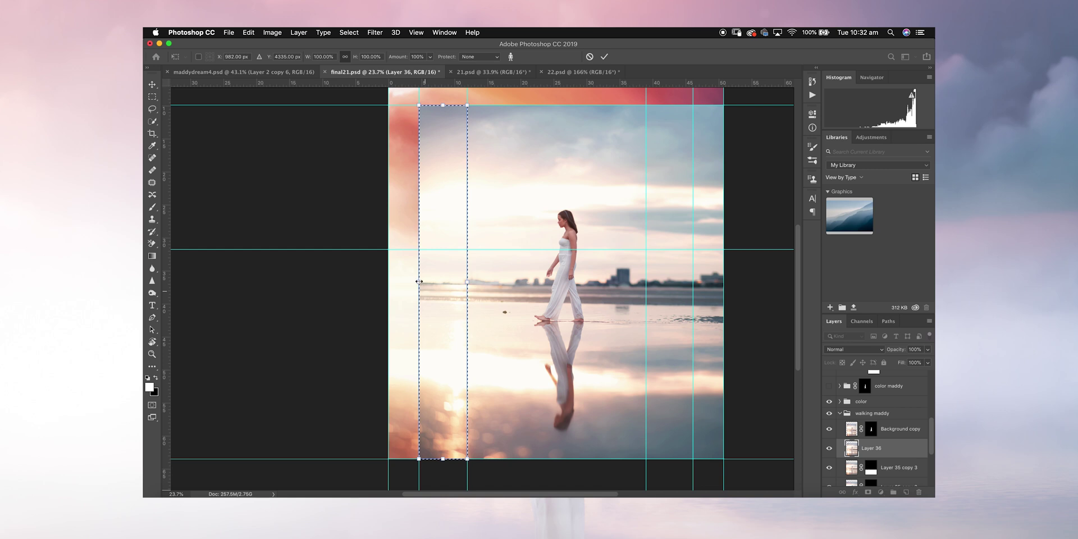
pyautogui.moveTo(418, 282); pyautogui.dragTo(388, 281)
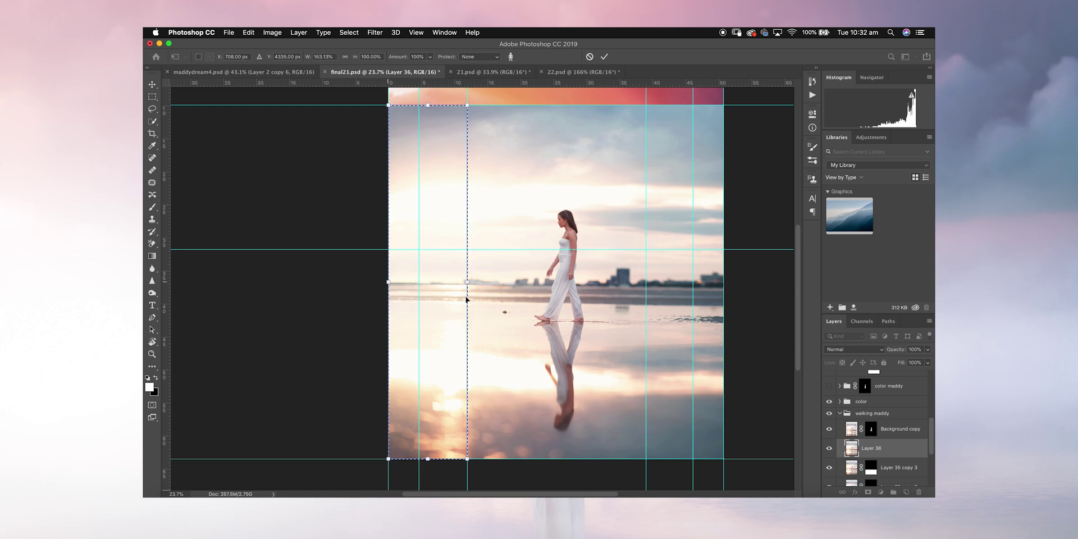
pyautogui.scroll(1, 424, 289)
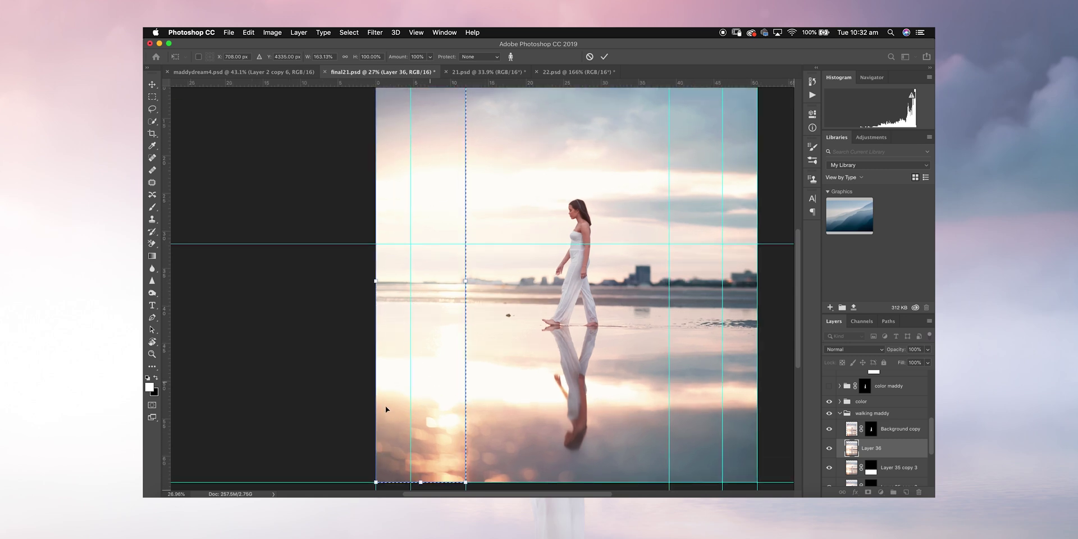
pyautogui.scroll(-3, 427, 413)
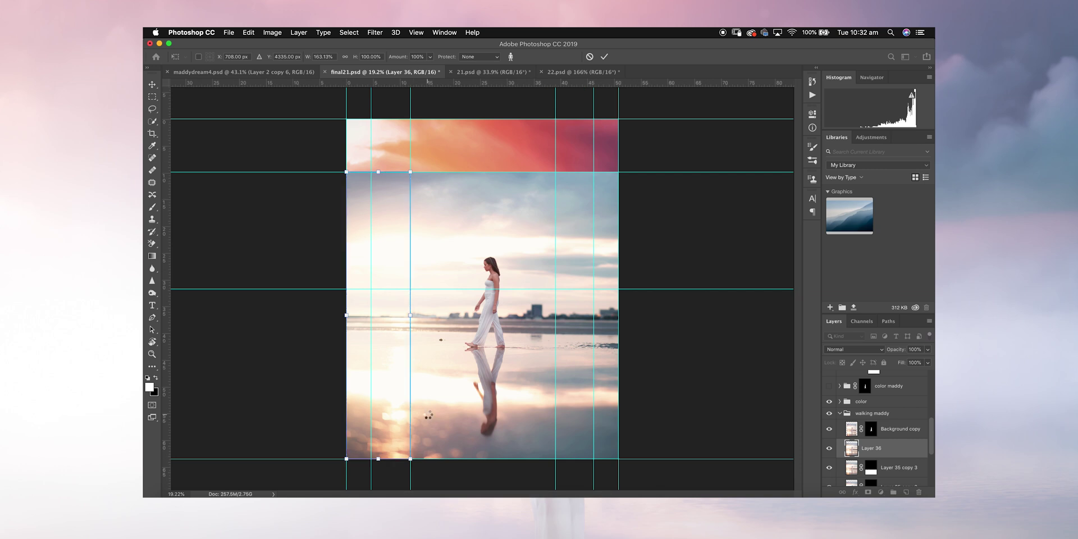
pyautogui.press('super+z')
pyautogui.press('super+z')
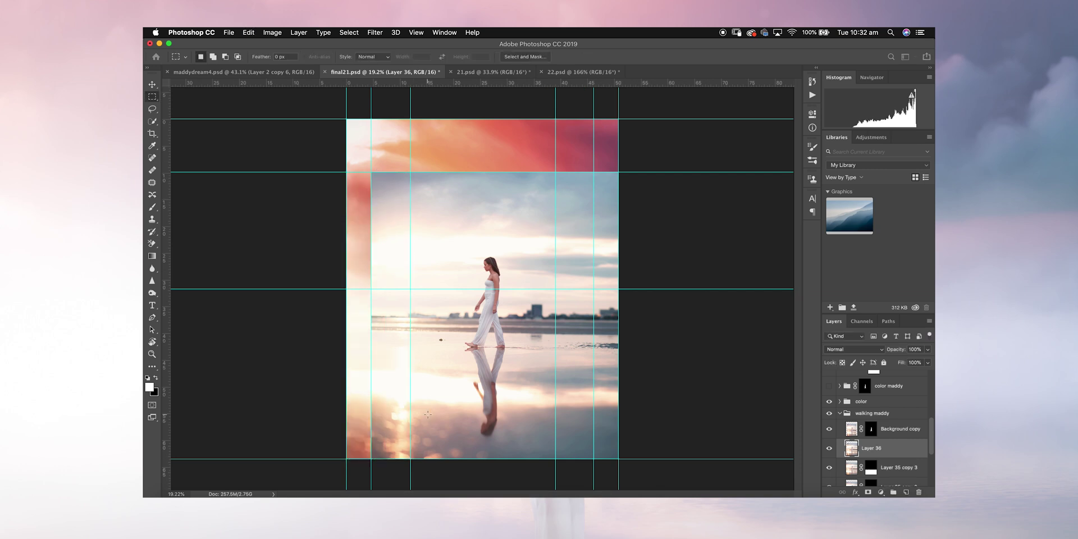
# - On Layer 36, stretch the strip between the second and third vertical guides out to the left canvas edge with Free Transform and deselect
pyautogui.moveTo(374, 179); pyautogui.dragTo(410, 459)
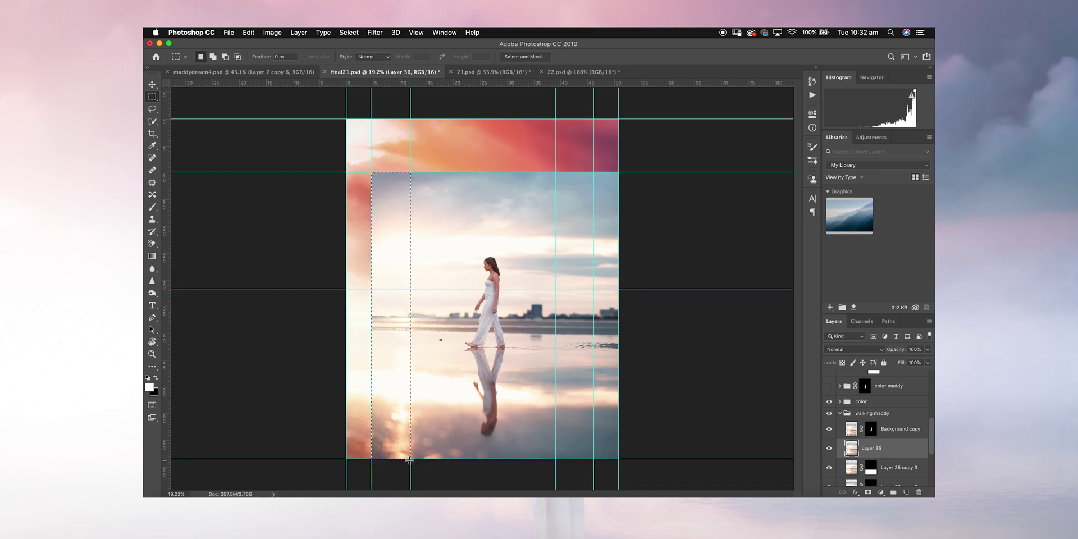
pyautogui.press('super+t')
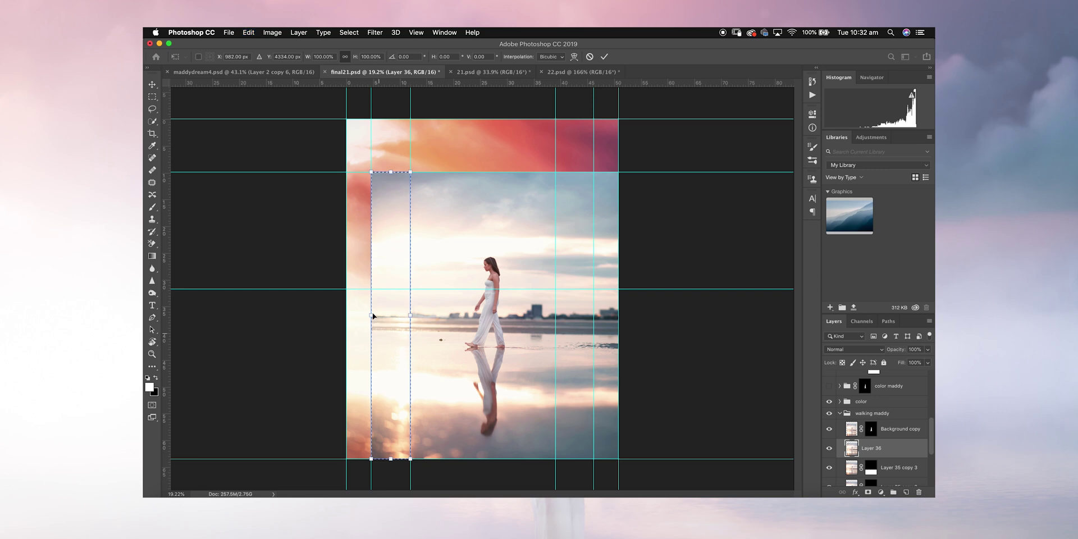
pyautogui.moveTo(363, 315); pyautogui.dragTo(348, 314)
pyautogui.press('Return')
pyautogui.press('super+d')
# - Try stretching the full-width sky strip above the woman's head up to the canvas top at 165.84% height, undo it and deselect
pyautogui.moveTo(347, 172); pyautogui.dragTo(637, 252)
pyautogui.press('super+t')
pyautogui.moveTo(483, 127); pyautogui.dragTo(483, 120)
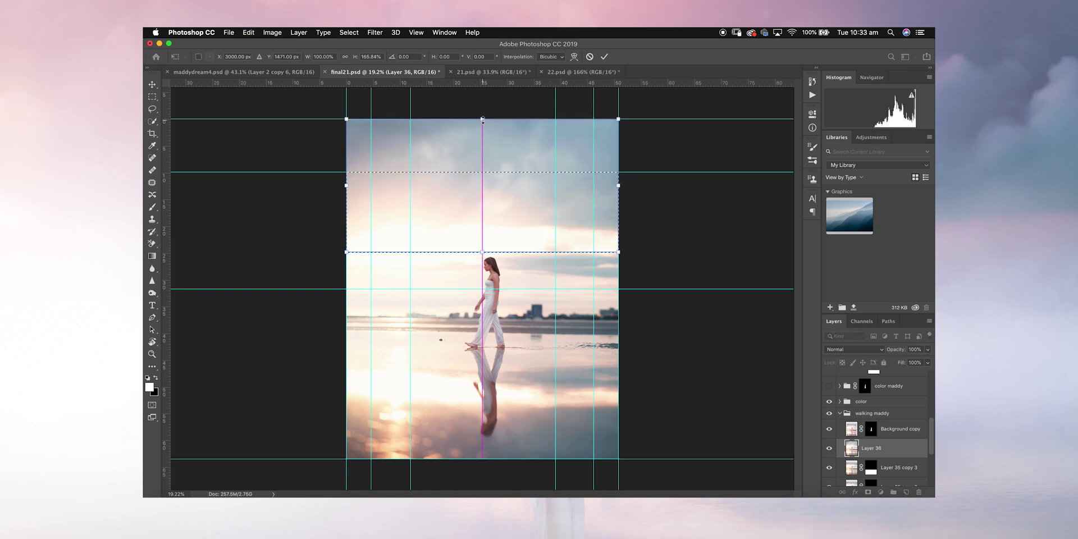
pyautogui.press('Return')
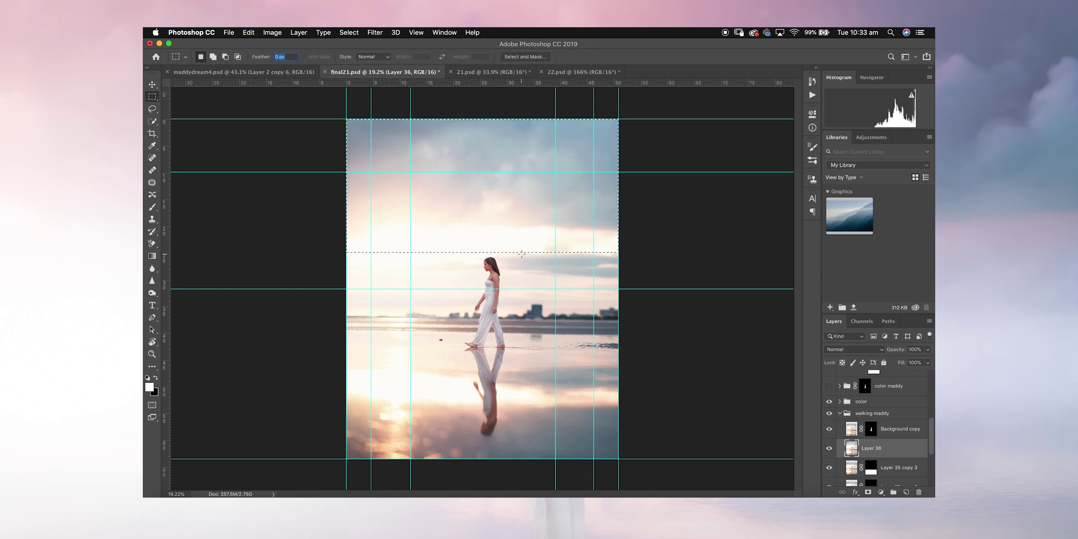
pyautogui.press('super+d')
pyautogui.press('super+z')
pyautogui.press('super+z')
pyautogui.press('super+d')
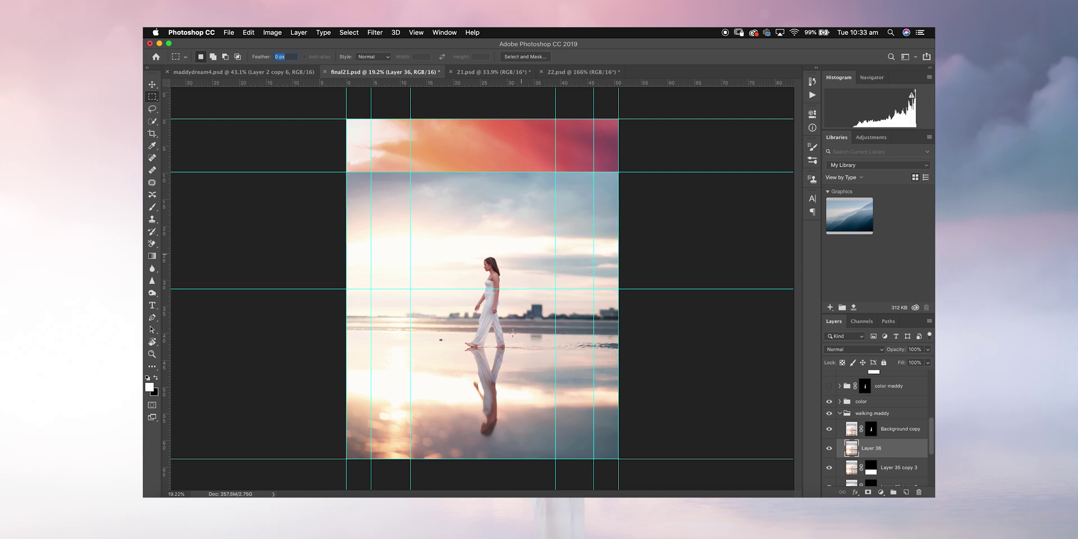